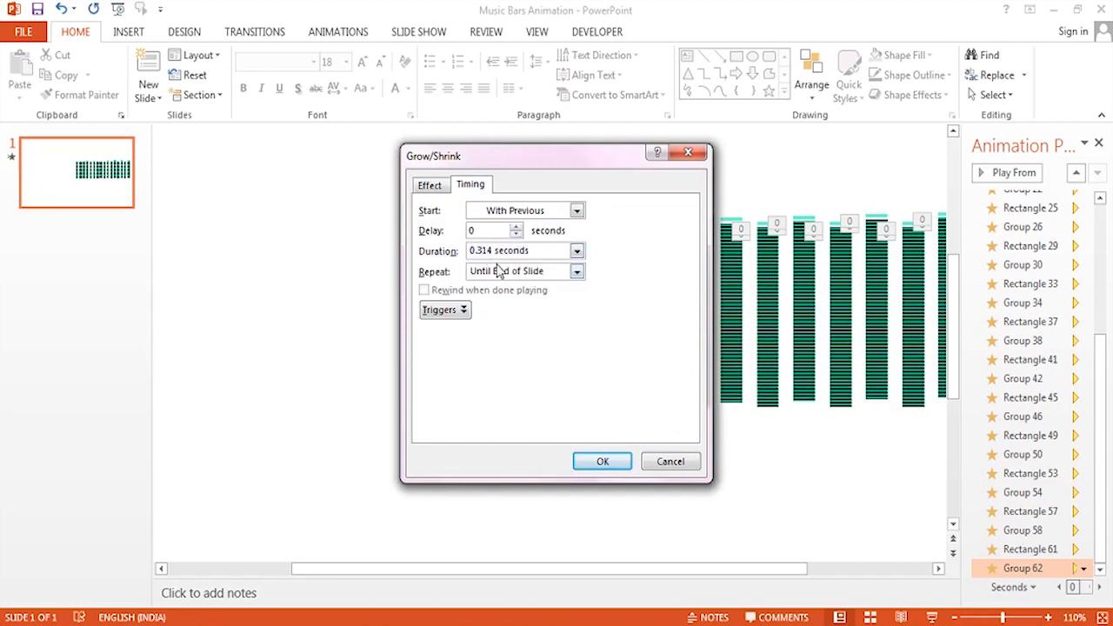
- Apply the Grow/Shrink timing settings for Group 62 and close the Animation Pane
left_click(602, 461)
left_click(1093, 617)
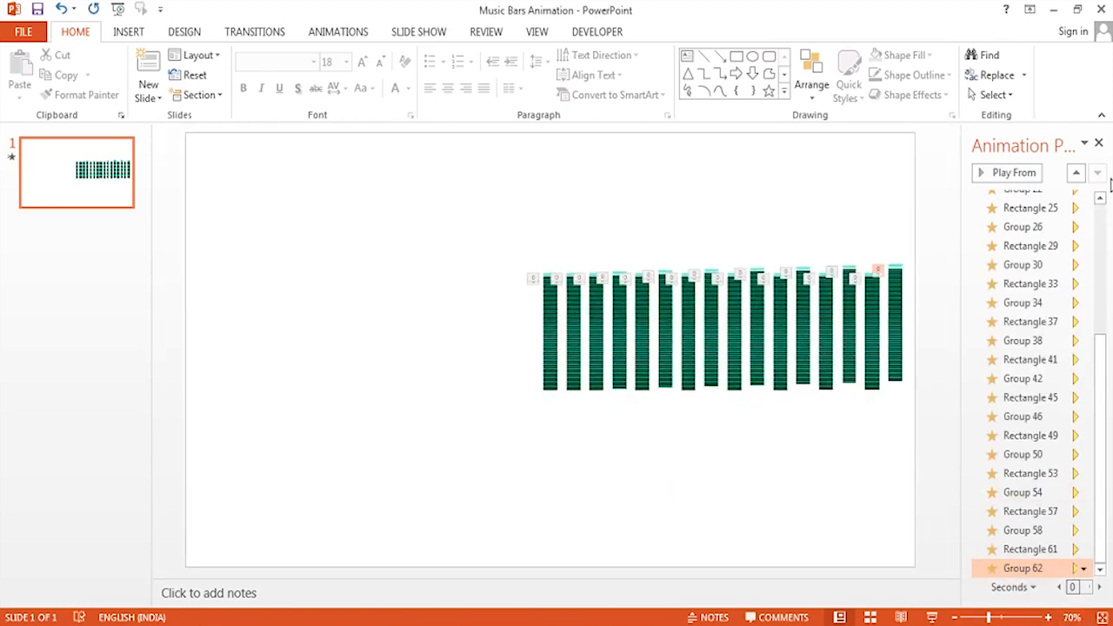
left_click(1098, 143)
- Duplicate four pairs of adjacent bars and place the copies to the left of the existing row
left_click_drag(721, 316, 745, 415)
left_click_drag(738, 293, 627, 283)
left_click_drag(789, 255, 837, 405)
left_click_drag(837, 344, 586, 296)
left_click_drag(802, 259, 862, 406)
left_click_drag(865, 333, 458, 313)
left_click_drag(721, 261, 679, 408)
left_click_drag(731, 304, 536, 294)
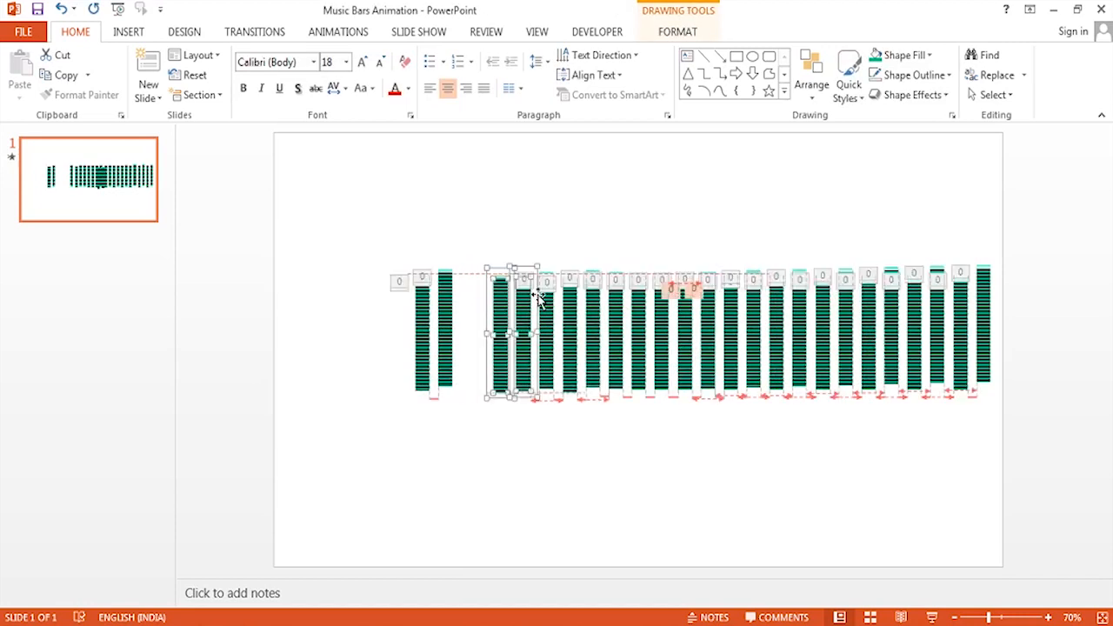
- Duplicate the bars at the right end towards the left side of the row and reposition the leftmost bars to even their spacing
left_click_drag(920, 250, 974, 443)
left_click_drag(978, 344, 976, 361)
left_click_drag(975, 276, 479, 265)
left_click_drag(444, 232, 346, 437)
left_click_drag(419, 388, 369, 392)
mouse_move(422, 236)
left_mouse_down()
mouse_move(448, 304)
mouse_move(459, 412)
left_mouse_up()
left_click_drag(441, 259, 385, 293)
left_click_drag(340, 227, 415, 439)
left_click_drag(384, 297, 416, 294)
- Duplicate more bars from the row and place the copies at its left end to span the slide's width
left_click_drag(748, 245, 652, 424)
left_click_drag(755, 295, 395, 278)
left_click(700, 300)
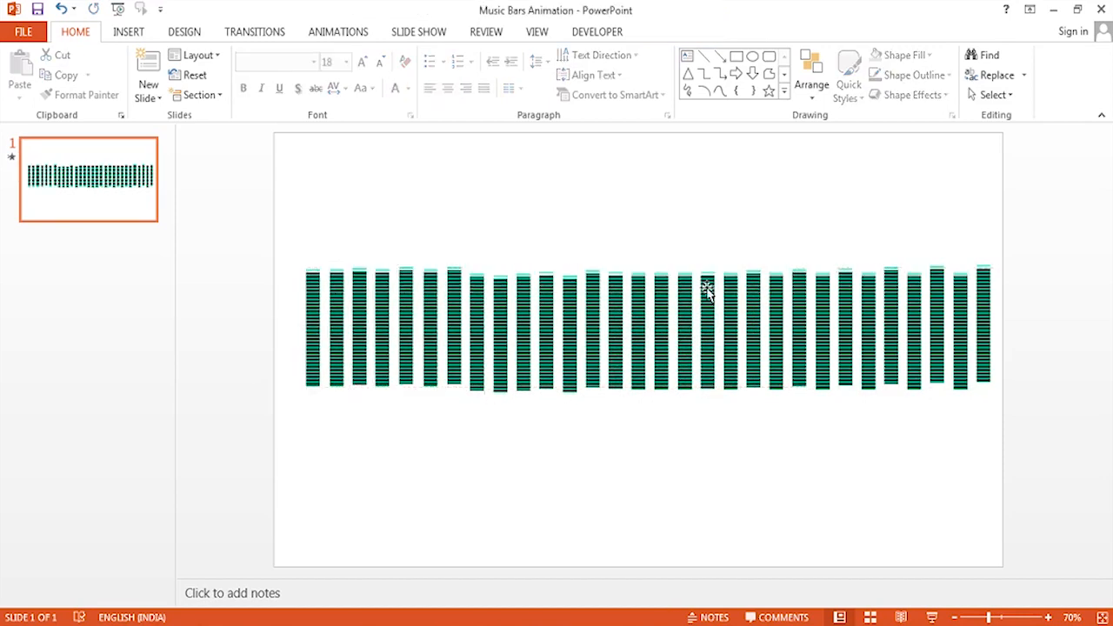
left_click_drag(852, 254, 809, 409)
mouse_move(841, 291)
left_mouse_down()
mouse_move(481, 313)
mouse_move(290, 273)
left_mouse_up()
left_click(442, 232)
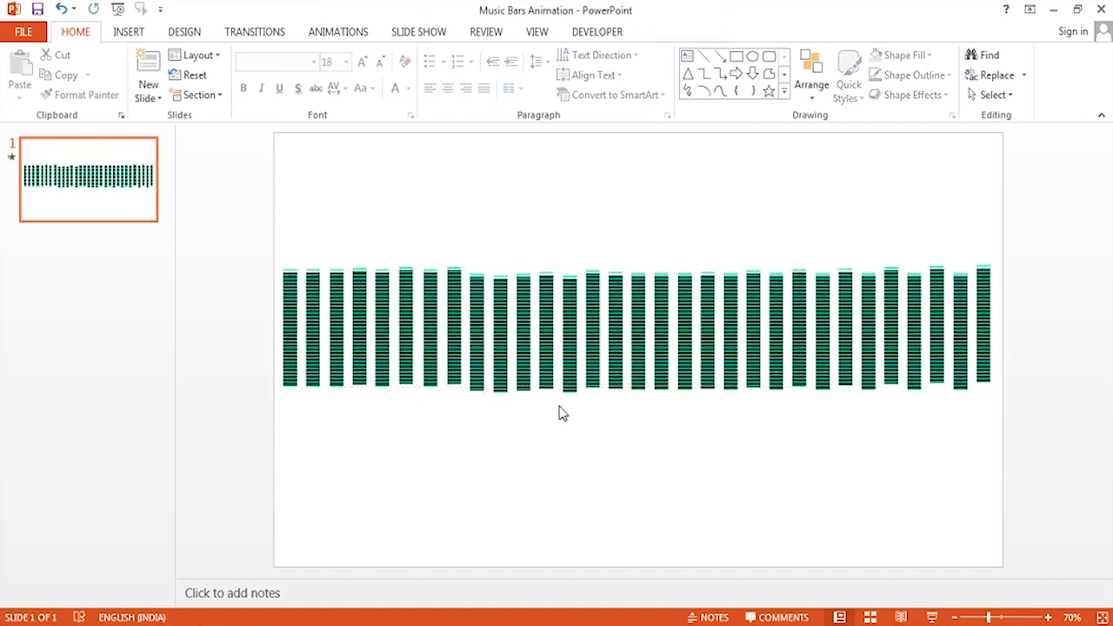
- Nudge the bodies and top caps of the first two bars from the left slightly down
left_click(292, 294)
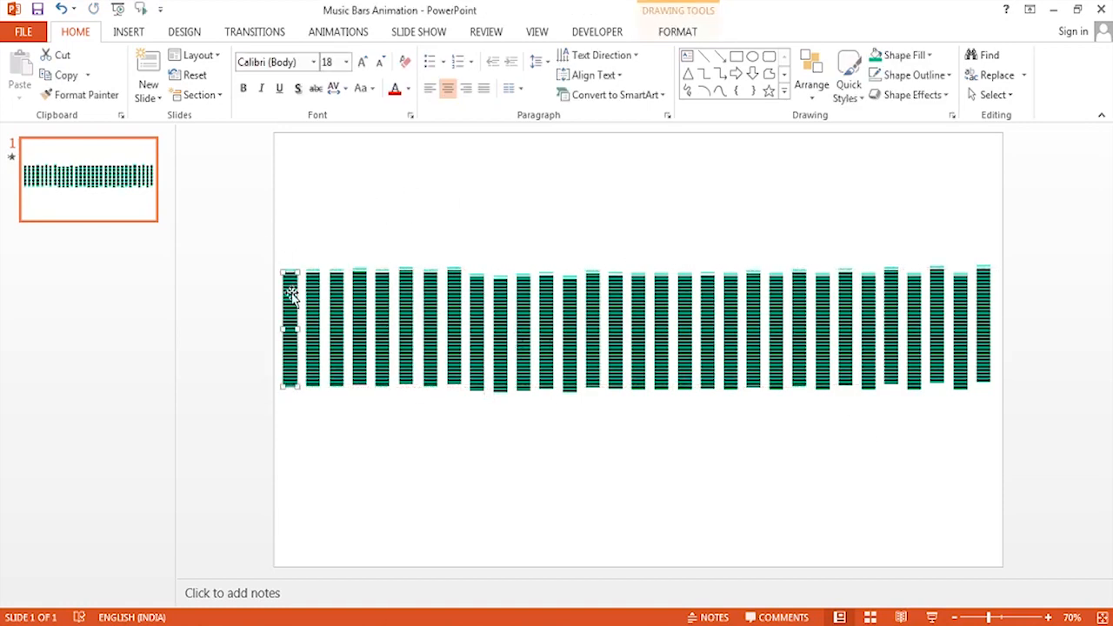
left_click(1048, 617)
left_click(1048, 617)
left_click(1047, 617)
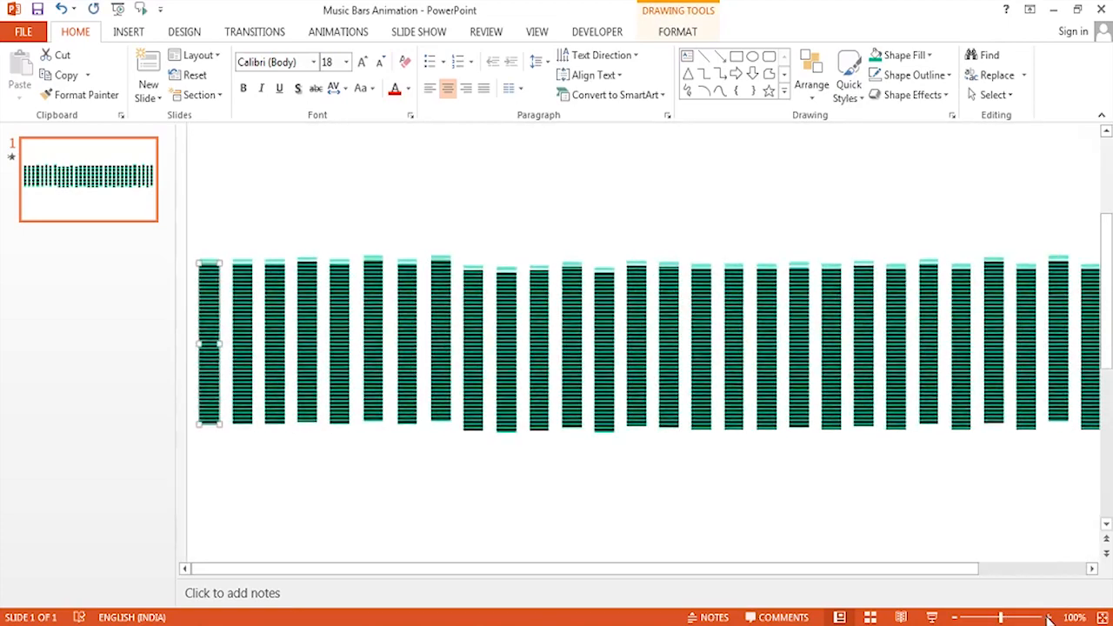
left_click(1047, 617)
left_click(1048, 617)
left_click(1048, 617)
left_click(208, 223)
left_click(212, 256)
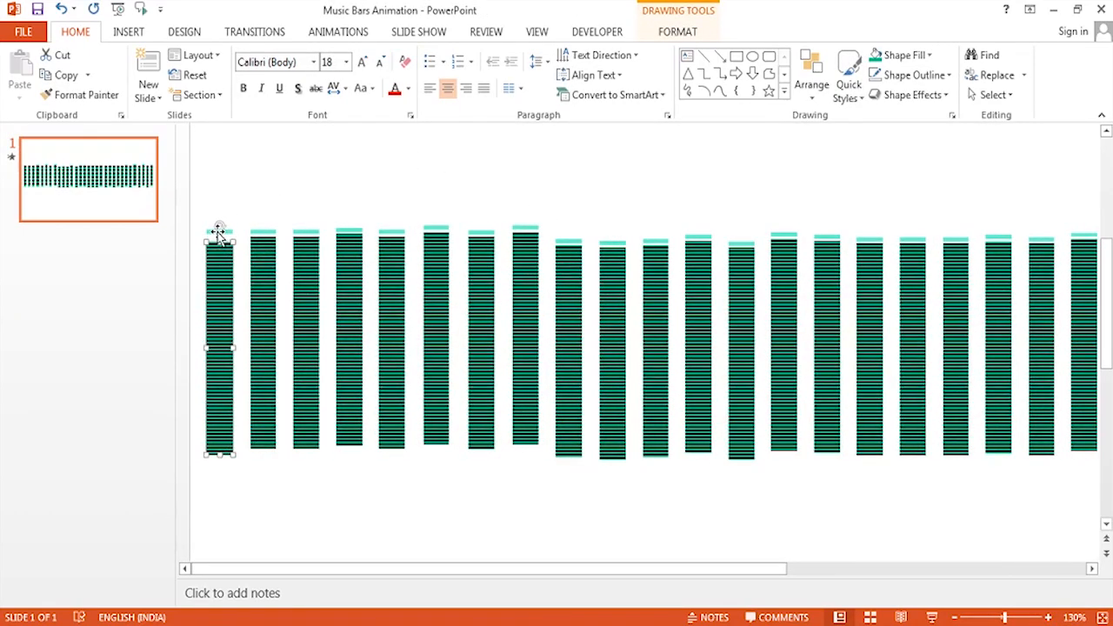
left_click(209, 236)
left_click(253, 262)
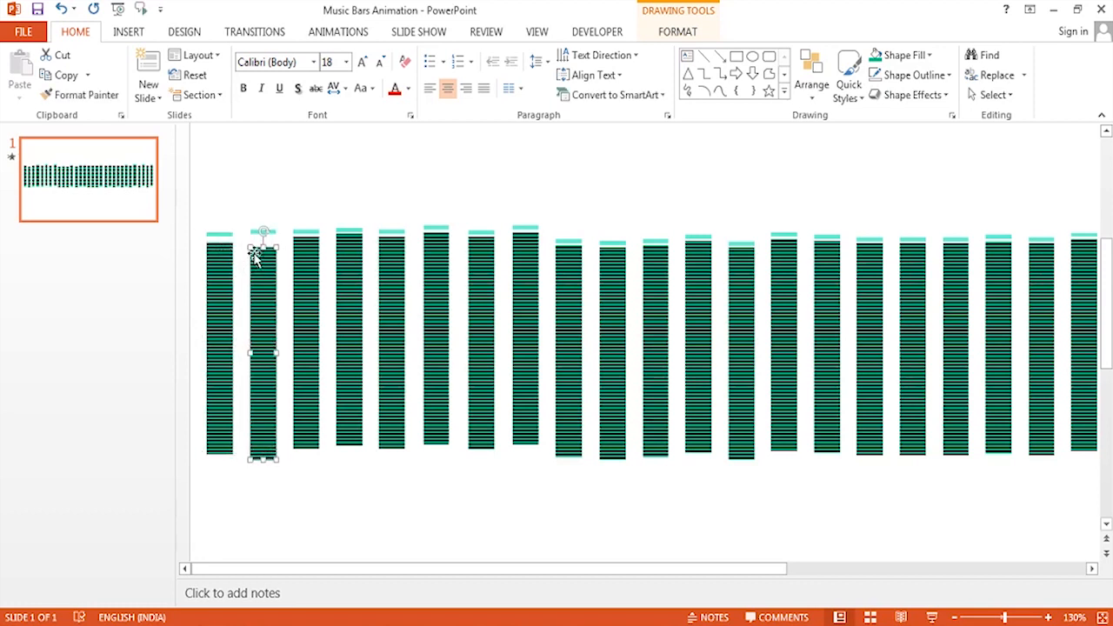
left_click(257, 233, "shift")
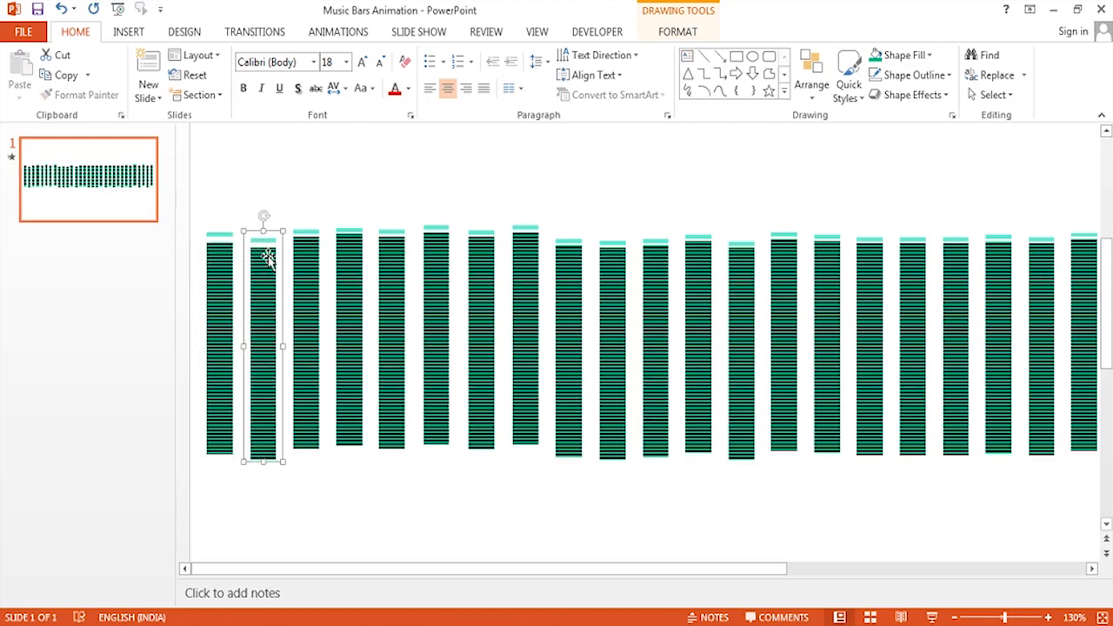
- Lower the bodies of the third to fifth bars slightly and widen the gaps below their top caps
left_click(297, 258)
left_click(300, 233, "shift")
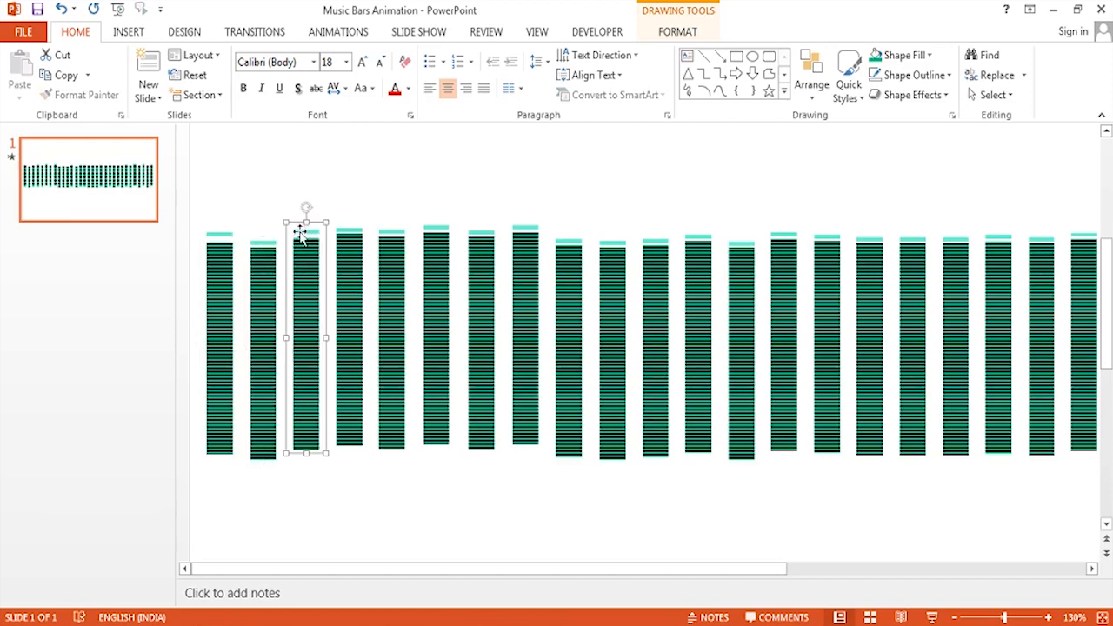
left_click(350, 269)
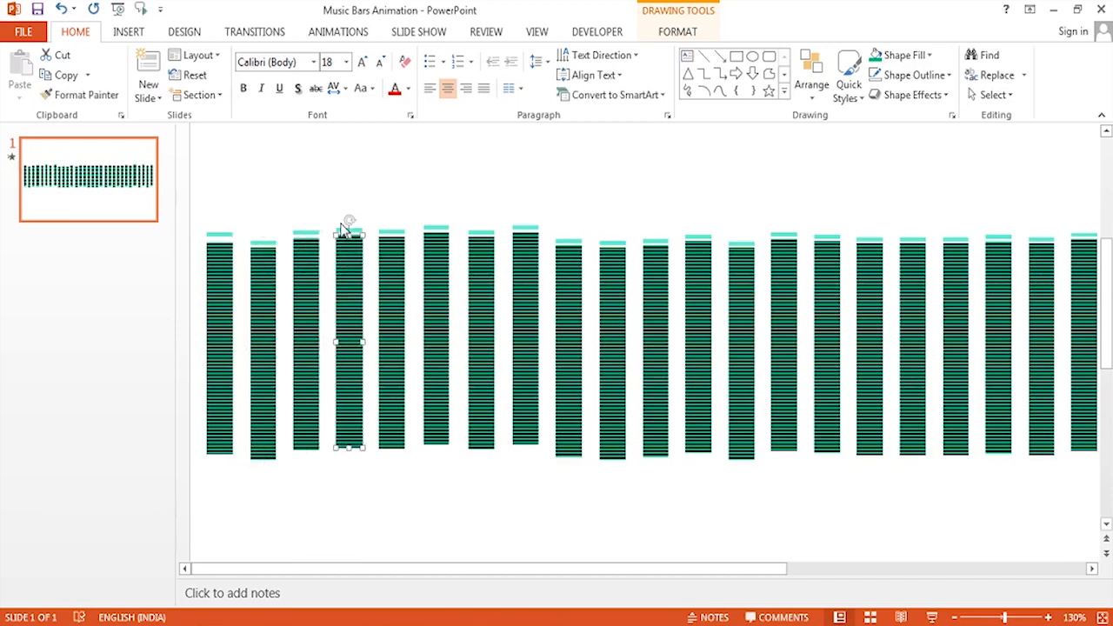
left_click(344, 231, "shift")
left_click(392, 276)
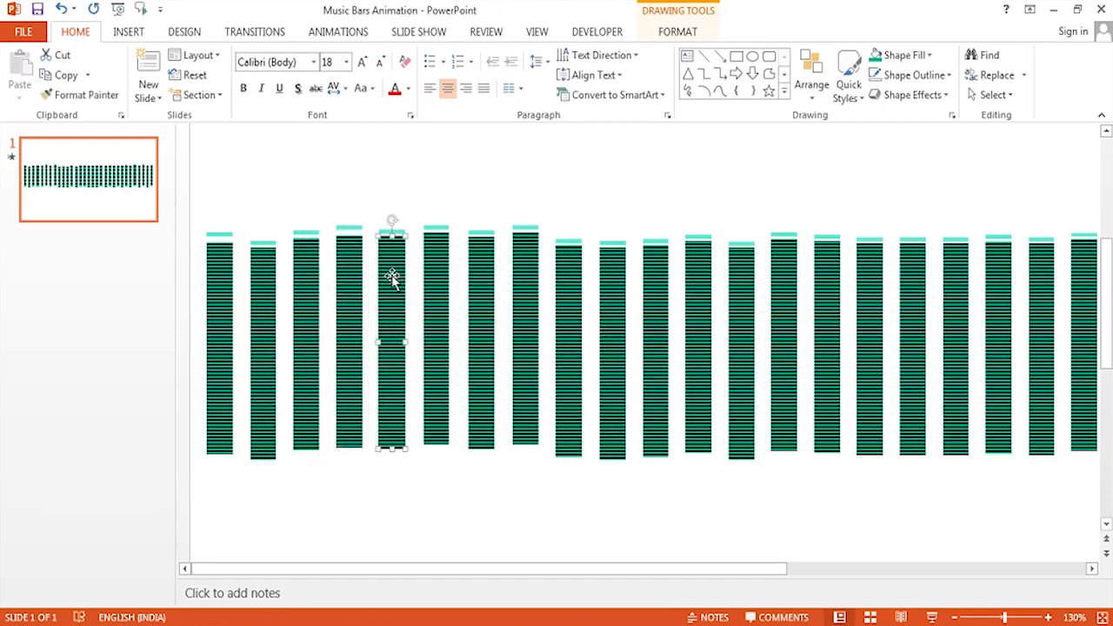
left_click(389, 231, "shift")
- Shift the sixth and eighth bars down and the seventh bar up, moving each bar's top cap as well
left_click(426, 254)
left_click(426, 230, "shift")
left_click(488, 263)
left_click(477, 229, "shift")
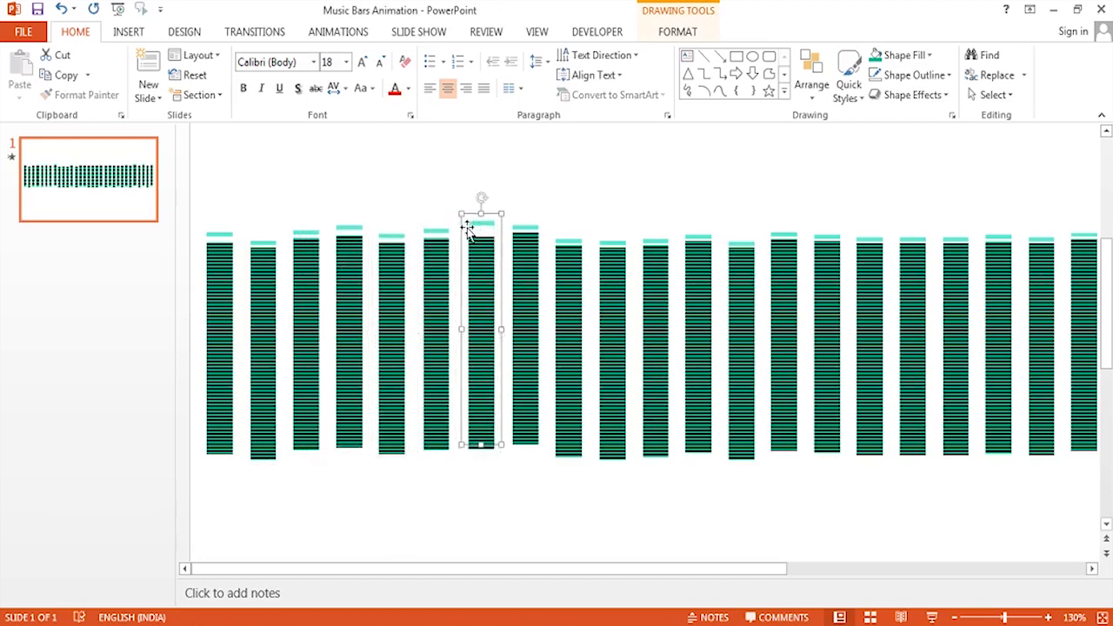
left_click(526, 266)
left_click(514, 224, "shift")
- Stagger the ninth to eleventh bars by raising the ninth, lowering the tenth's body and lifting the eleventh's cap
left_click(562, 235)
left_click(557, 266, "shift")
left_click(611, 269)
left_click(609, 243, "shift")
left_click(653, 270)
left_click(652, 239, "shift")
- Raise the thirteenth bar with its cap and lower the bodies of the twelfth and fourteenth bars slightly
left_click_drag(639, 569, 705, 570)
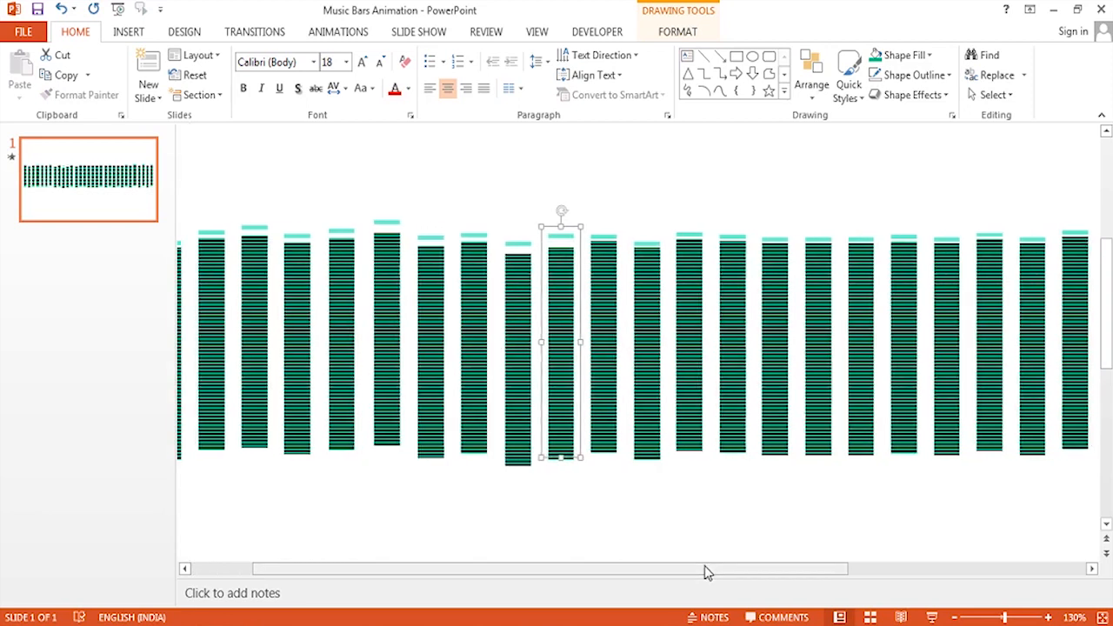
left_click(641, 240)
left_click(646, 286, "shift")
key("Up")
key("Up")
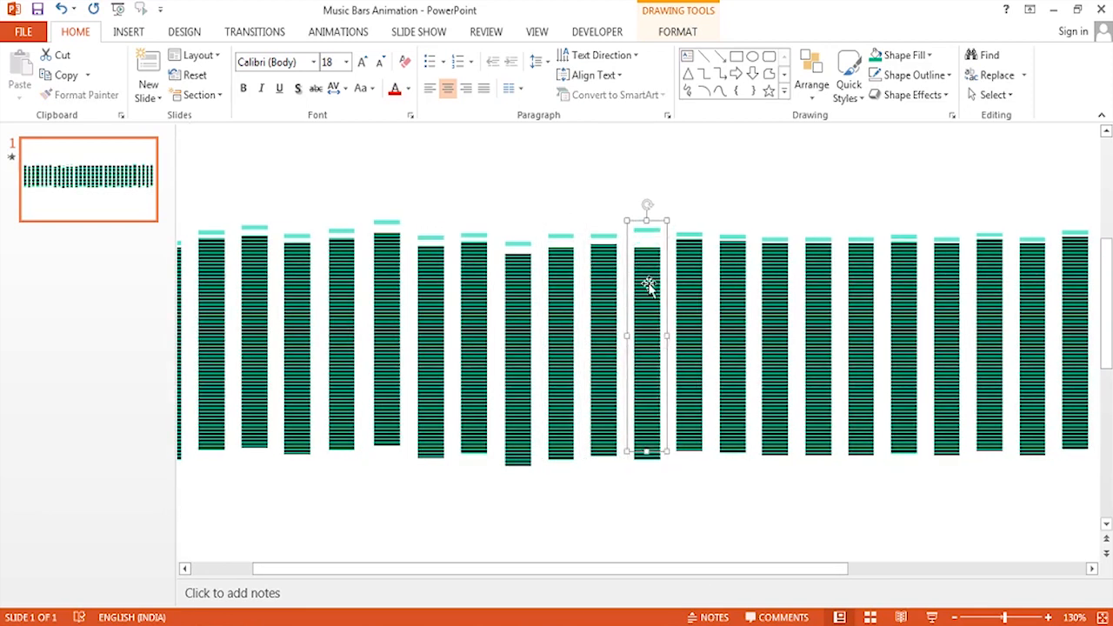
left_click(687, 234)
left_click(683, 252, "shift")
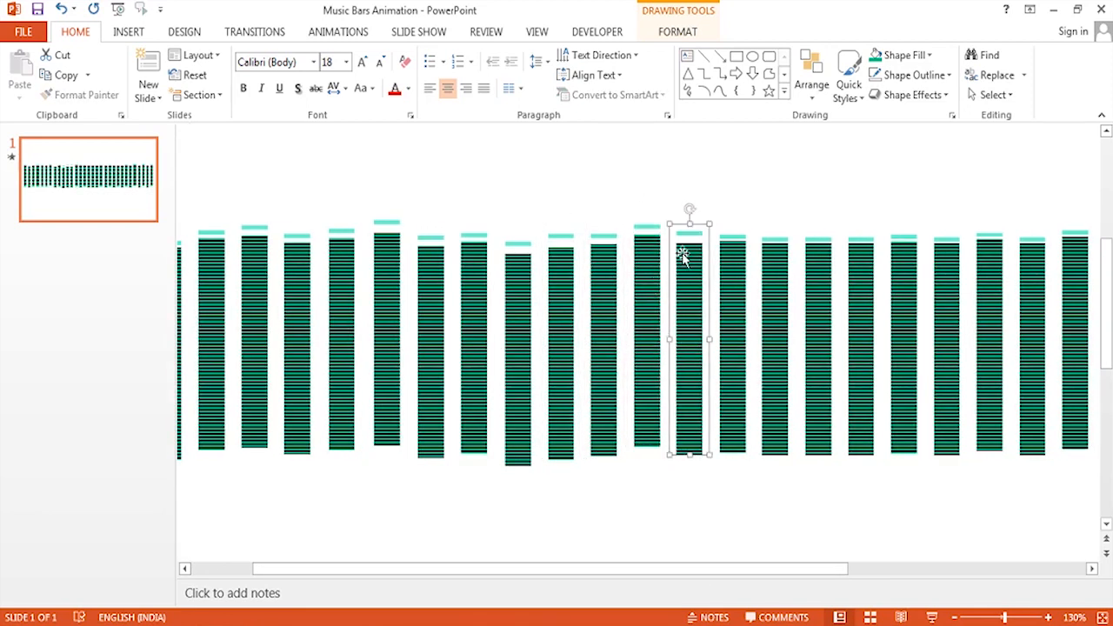
- Widen the gap between the fifteenth bar's body and cap, and raise the sixteenth bar with its cap
left_click(725, 266)
key("Down")
key("Down")
left_click(771, 272)
key("Up")
key("Up")
key("Up")
- Raise the seventeenth and eighteenth bars together with their top caps, the seventeenth higher than the eighteenth
left_click(816, 261)
left_click(817, 228, "shift")
key("Up")
key("Up")
key("Up")
key("Up")
left_click(859, 261)
left_click(860, 231, "shift")
key("Up")
key("Up")
- Raise the nineteenth bar and its cap clearly, and the twentieth bar and its cap slightly
left_click(905, 257)
key("Up")
key("Up")
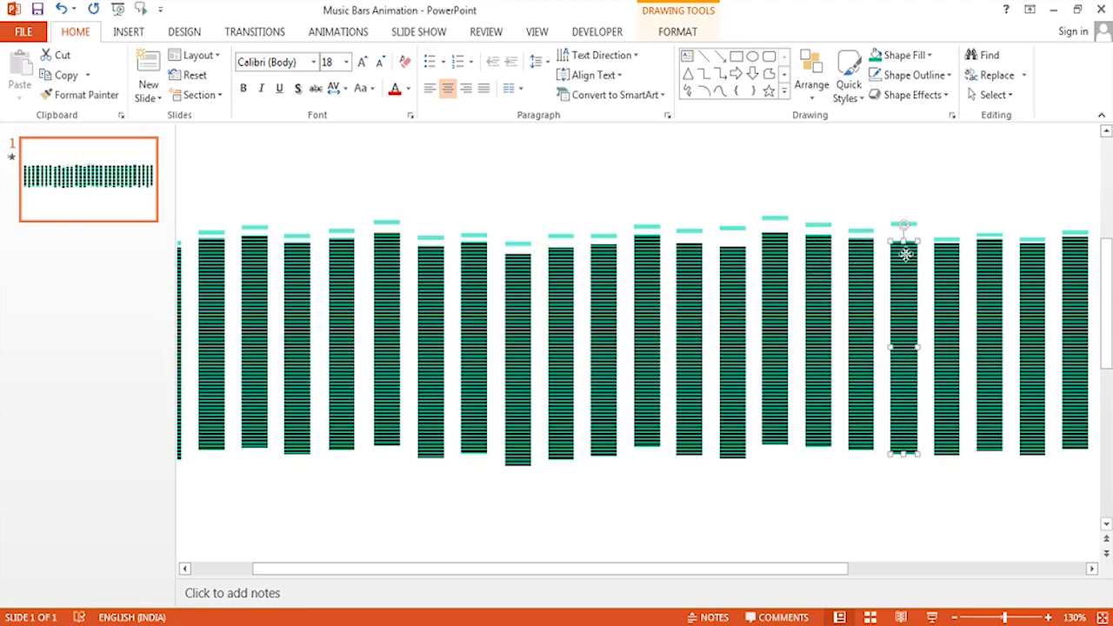
left_click(943, 246)
left_click(937, 239, "shift")
key("Up")
key("Up")
- Lift the twenty-first bar's cap away from its body and raise the twenty-second bar with its cap
left_click(986, 252)
left_click(978, 233, "shift")
key("Up")
key("Up")
key("Up")
key("Up")
left_click_drag(857, 568, 925, 569)
left_click(859, 235)
left_click(861, 297)
- Raise the twenty-third and twenty-fourth bars together with their top caps
left_click(903, 233)
left_click(908, 250, "shift")
key("Up")
key("Up")
left_click(946, 239)
left_click(946, 260, "shift")
key("Up")
key("Up")
- Raise the twenty-fifth and twenty-sixth bars with their caps, placing the twenty-fifth highest
left_click(989, 229)
left_click(988, 271, "shift")
key("Up")
key("Up")
left_click(1028, 239)
left_click(1028, 256, "shift")
key("Up")
key("Up")
- Stagger the last five bars at the row's right end by nudging their bodies and top caps vertically
left_click_drag(954, 568, 1080, 569)
left_click(880, 244)
left_click(879, 229, "shift")
left_click(934, 269)
key("Up")
left_click(964, 252)
left_click(967, 224, "shift")
left_click(1001, 252)
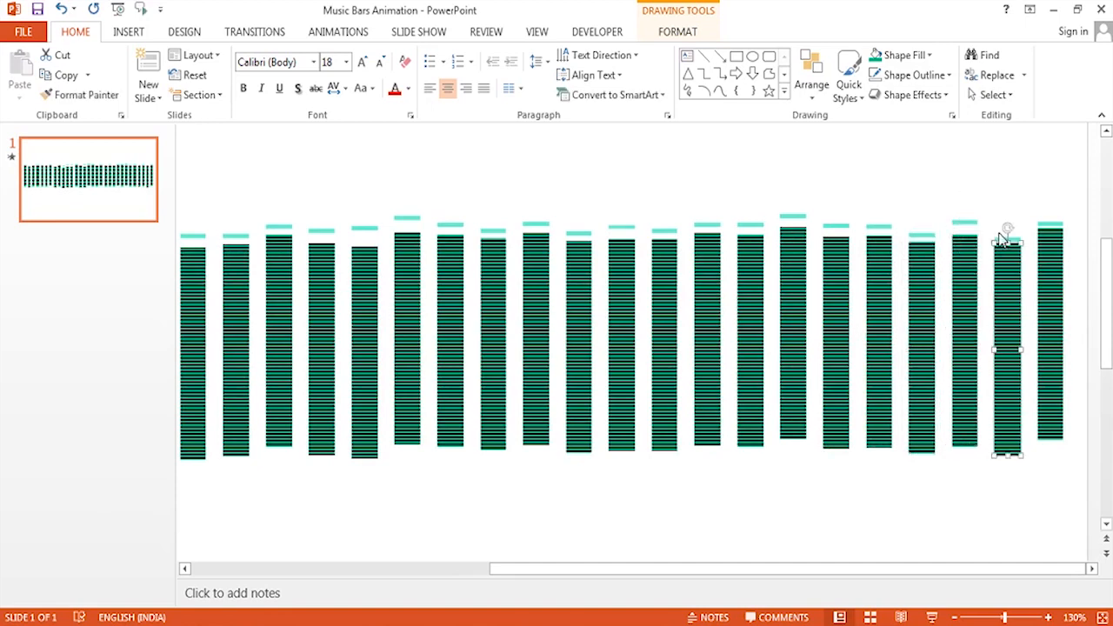
key("Up")
left_click(1052, 248)
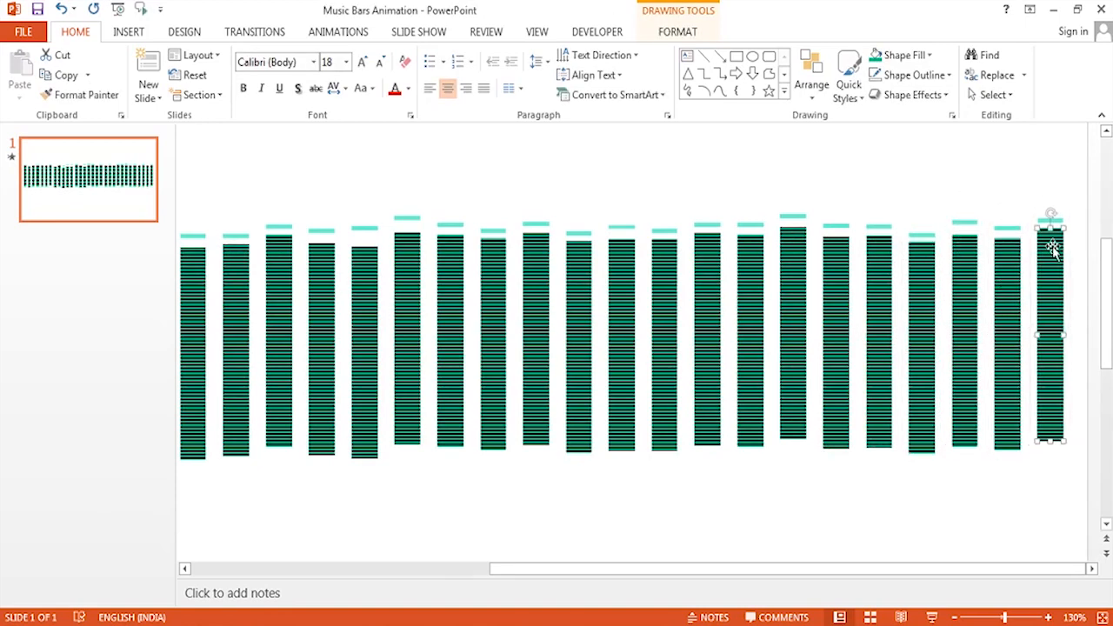
left_click(1102, 617)
- Set the slide background to a solid black fill
left_click(641, 455)
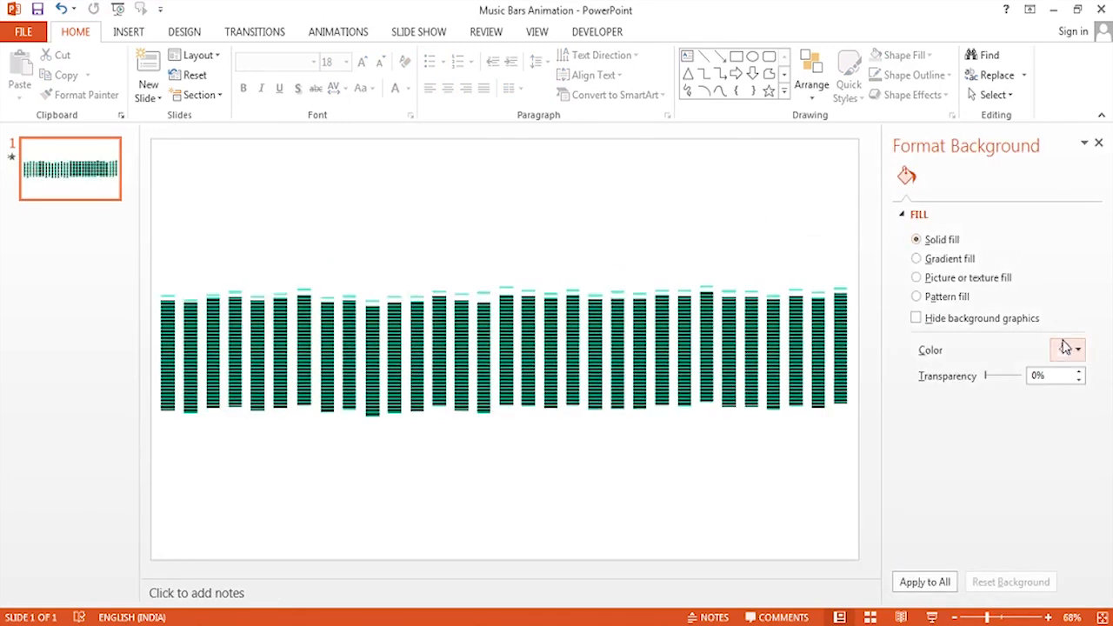
left_click(1069, 348)
left_click(994, 405)
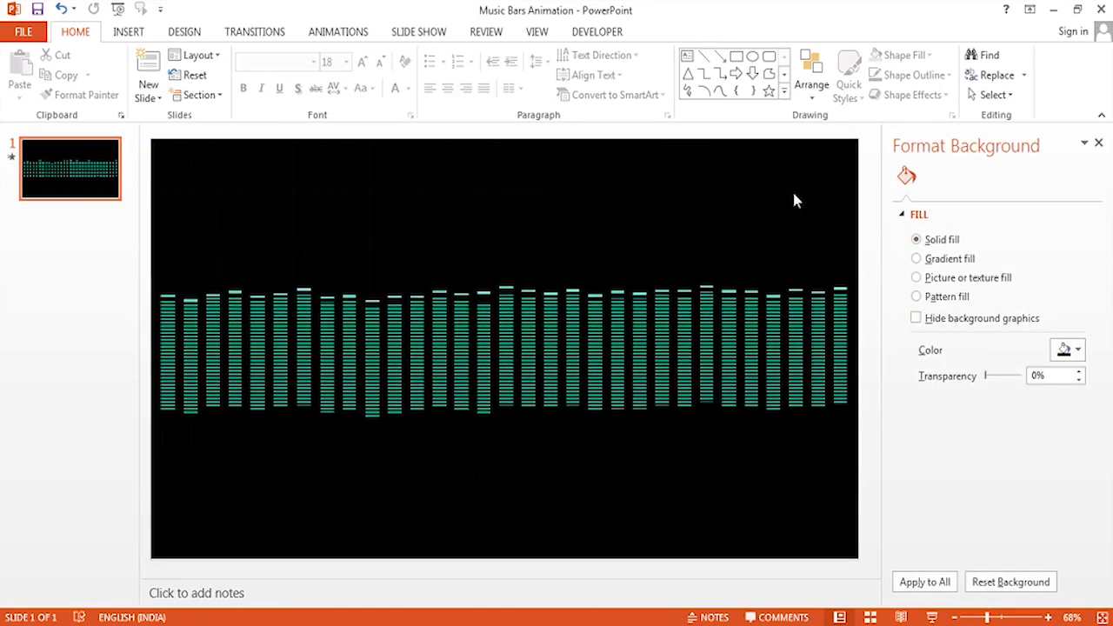
left_click(1099, 145)
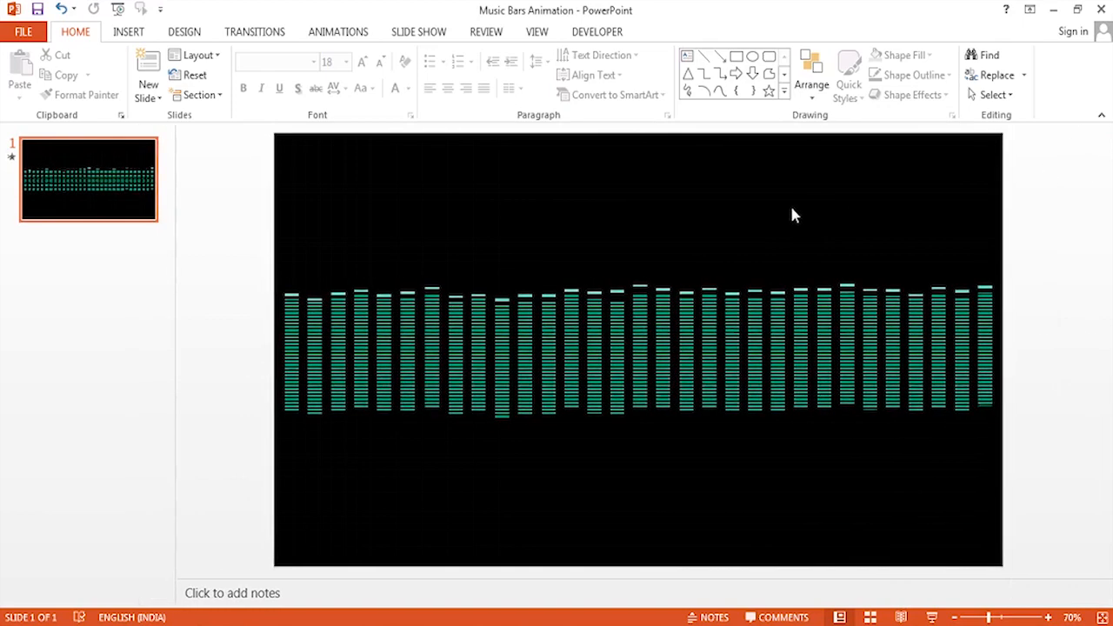
- Draw a full-width rectangle, about 33.87 cm by 10.63 cm, covering the bars' lower parts down to the slide's bottom edge
left_click(115, 33)
left_click(276, 87)
left_click(324, 132)
mouse_move(299, 240)
left_mouse_down()
mouse_move(790, 288)
mouse_move(996, 323)
mouse_move(1004, 341)
left_mouse_up()
mouse_move(297, 291)
left_mouse_down()
mouse_move(276, 292)
mouse_move(300, 301)
left_mouse_up()
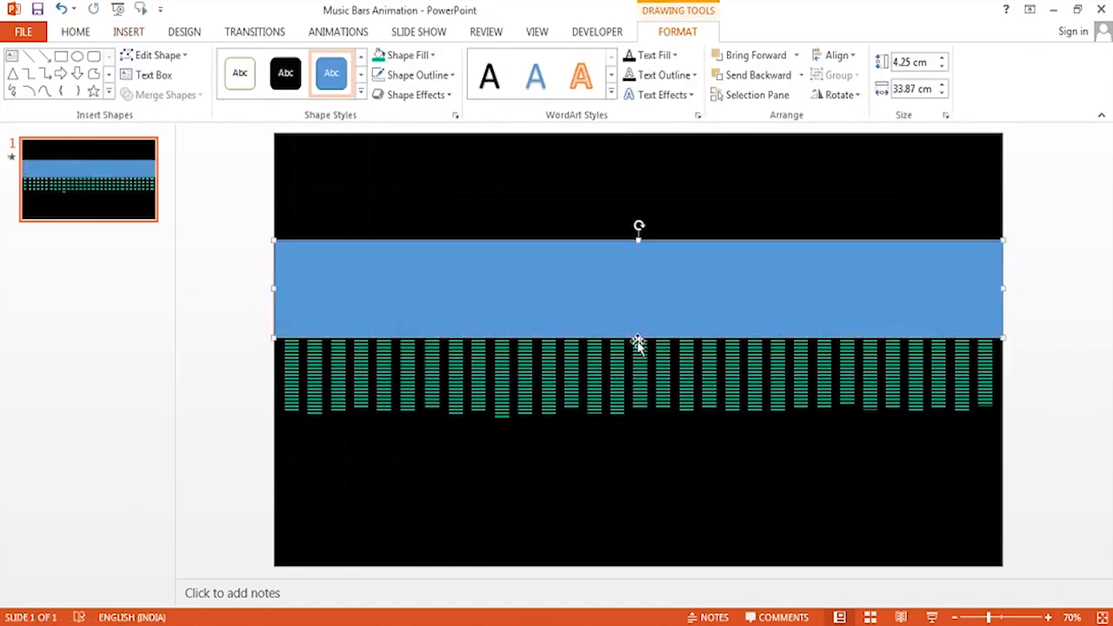
left_click_drag(637, 340, 636, 564)
left_click_drag(638, 241, 653, 323)
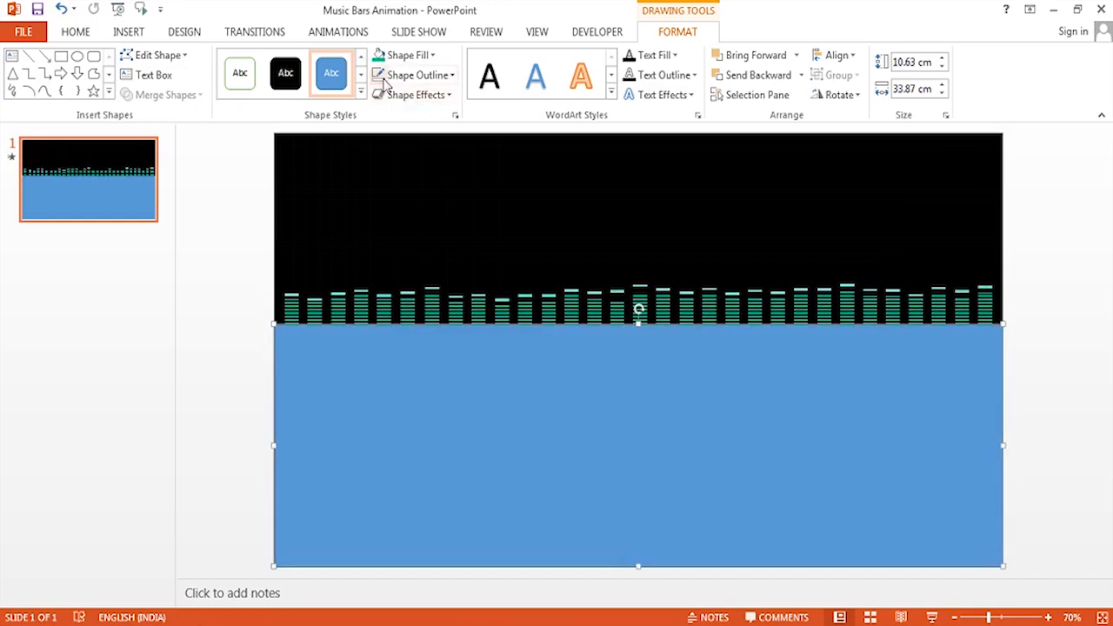
- Fill the covering rectangle with black to match the background
left_click(401, 55)
left_click(397, 91)
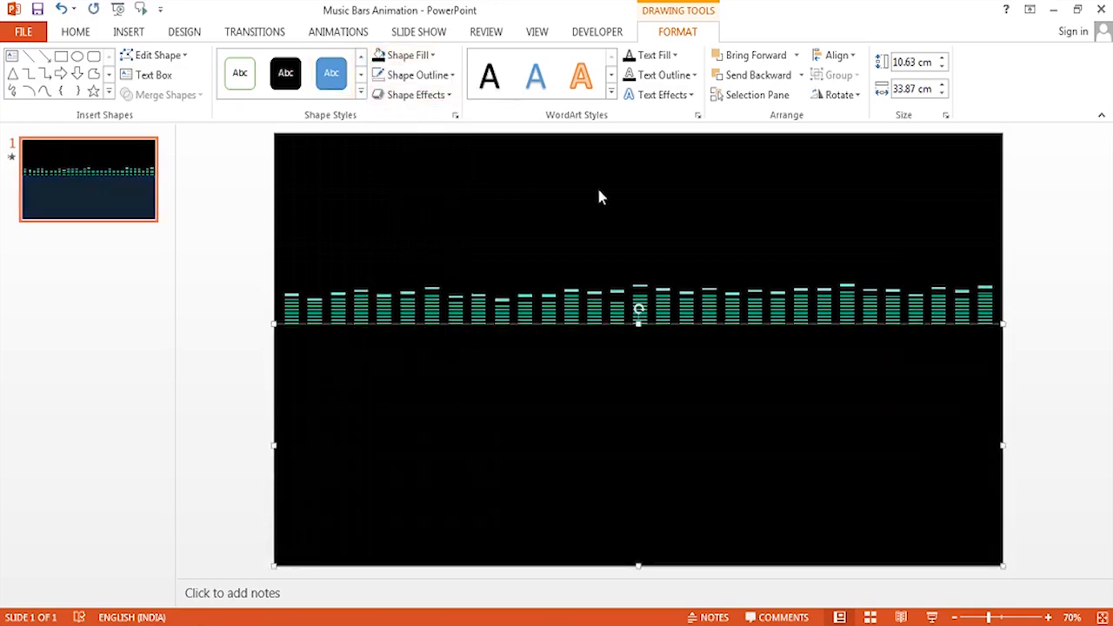
left_click(614, 193)
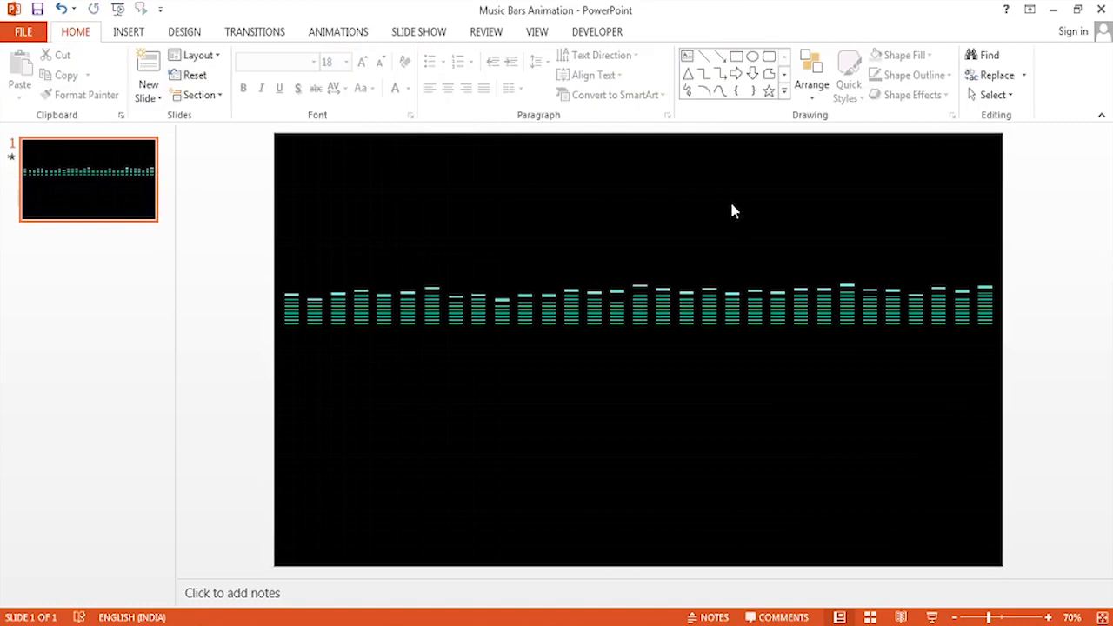
left_click(291, 296)
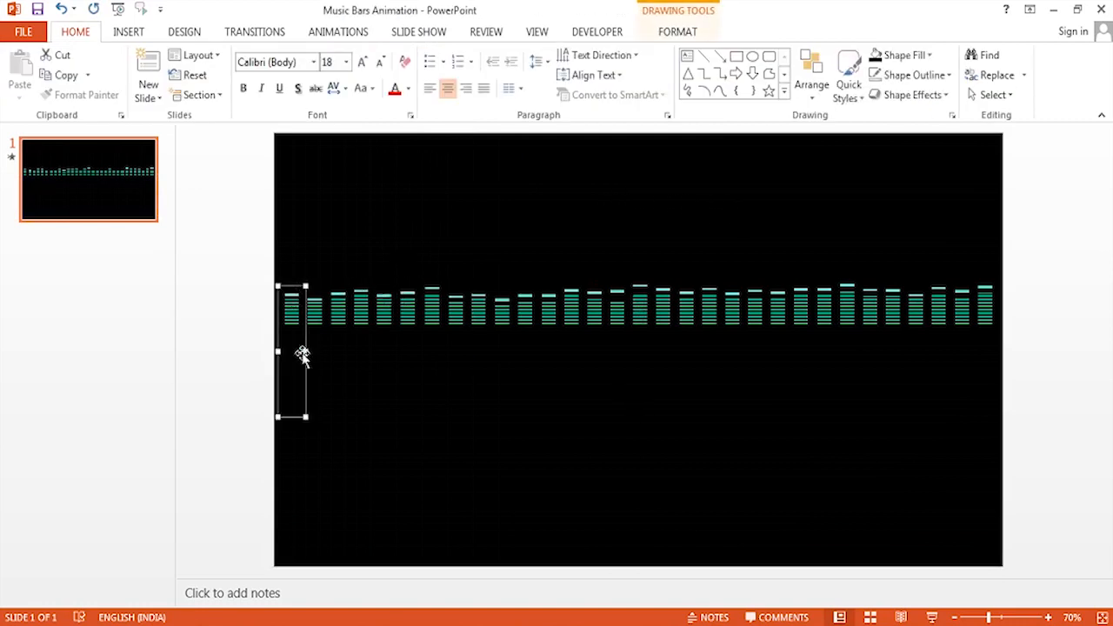
left_click_drag(293, 288, 296, 294)
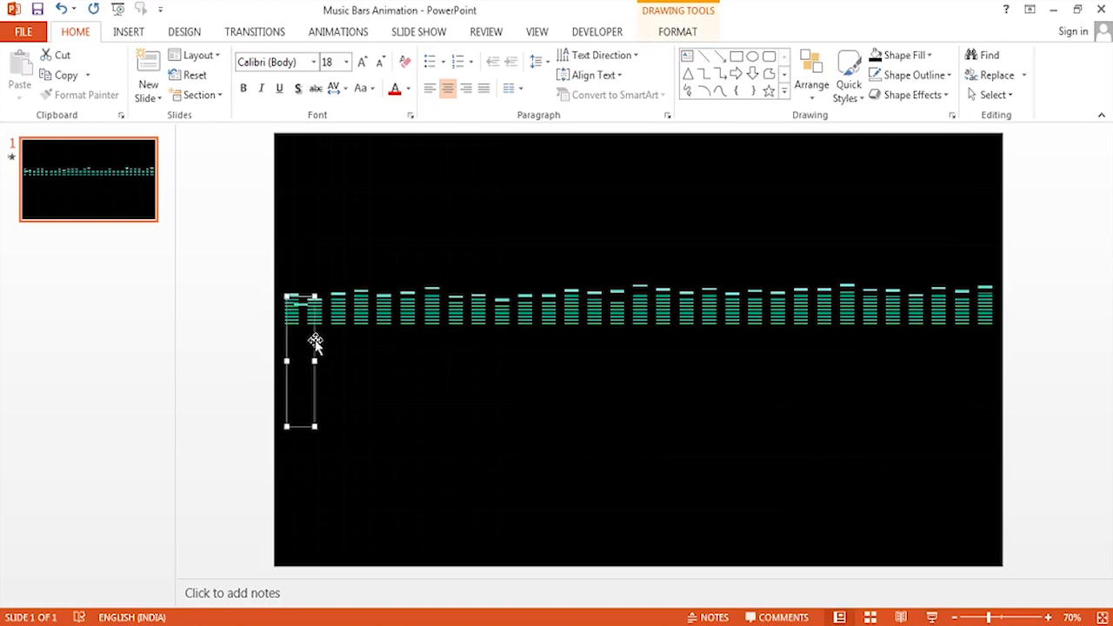
left_click_drag(318, 346, 306, 312)
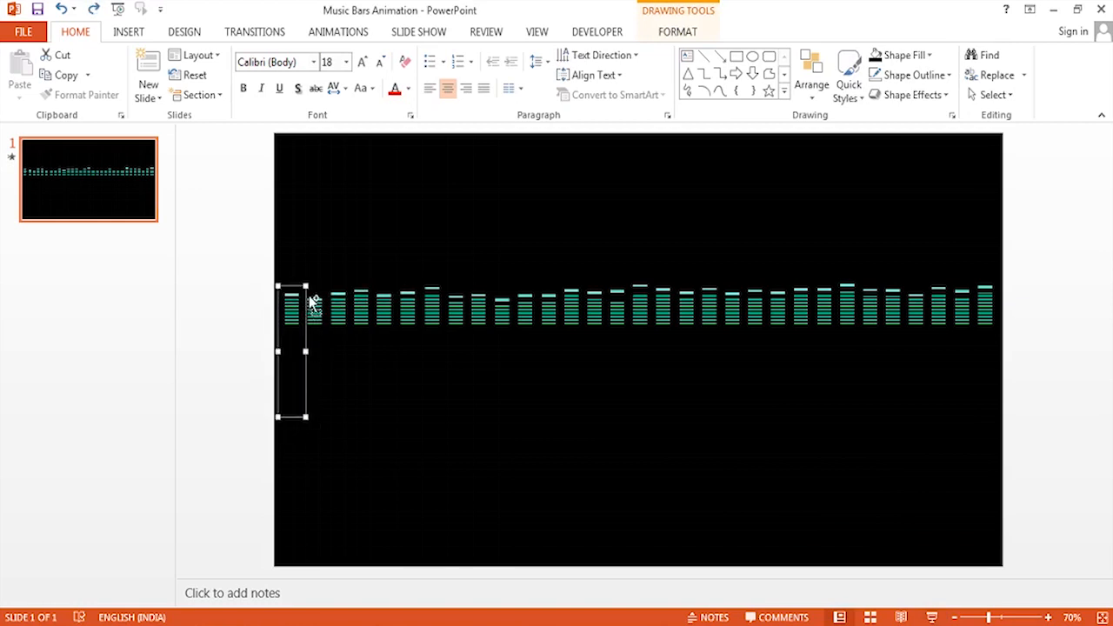
- Duplicate the top caps of all bars together and place the copies above the originals, shifted two bars to the right
left_click(361, 300, "shift")
left_click(406, 300, "shift")
left_click(431, 300, "shift")
left_click(455, 300, "shift")
left_click(478, 300, "shift")
left_click(524, 300, "shift")
left_click(548, 300, "shift")
left_click(571, 300, "shift")
left_click(662, 299, "shift")
left_click(686, 300, "shift")
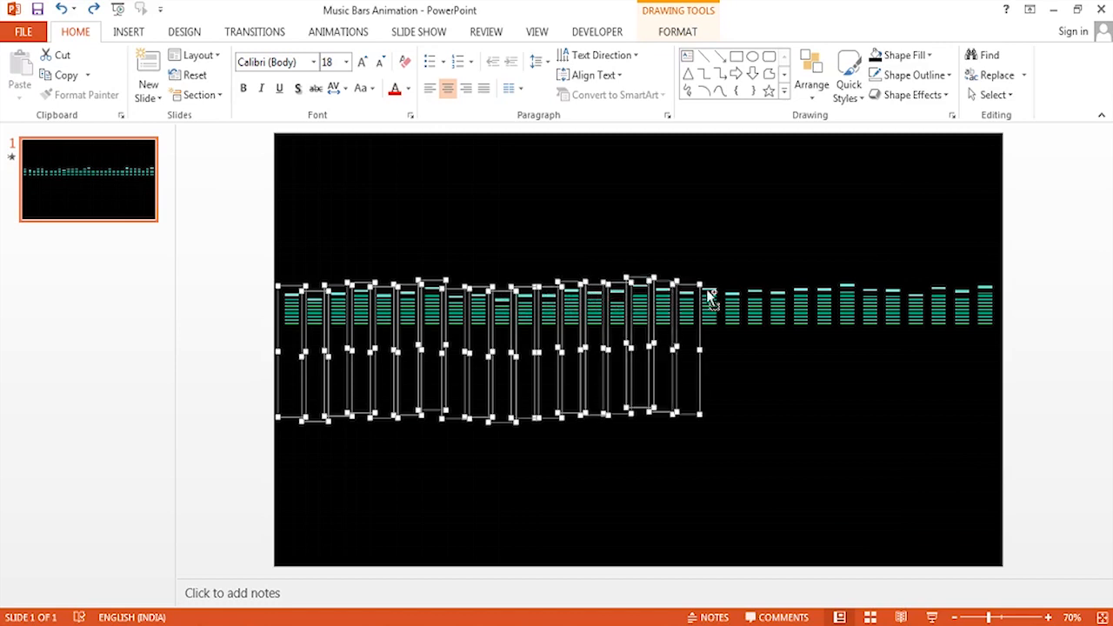
left_click(709, 300, "shift")
left_click(732, 300, "shift")
left_click(755, 300, "shift")
left_click(801, 300, "shift")
left_click(847, 300, "shift")
left_click(869, 300, "shift")
left_click(893, 300, "shift")
left_click(916, 300, "shift")
left_click(939, 300, "shift")
left_click(962, 300, "shift")
left_click(984, 300, "shift")
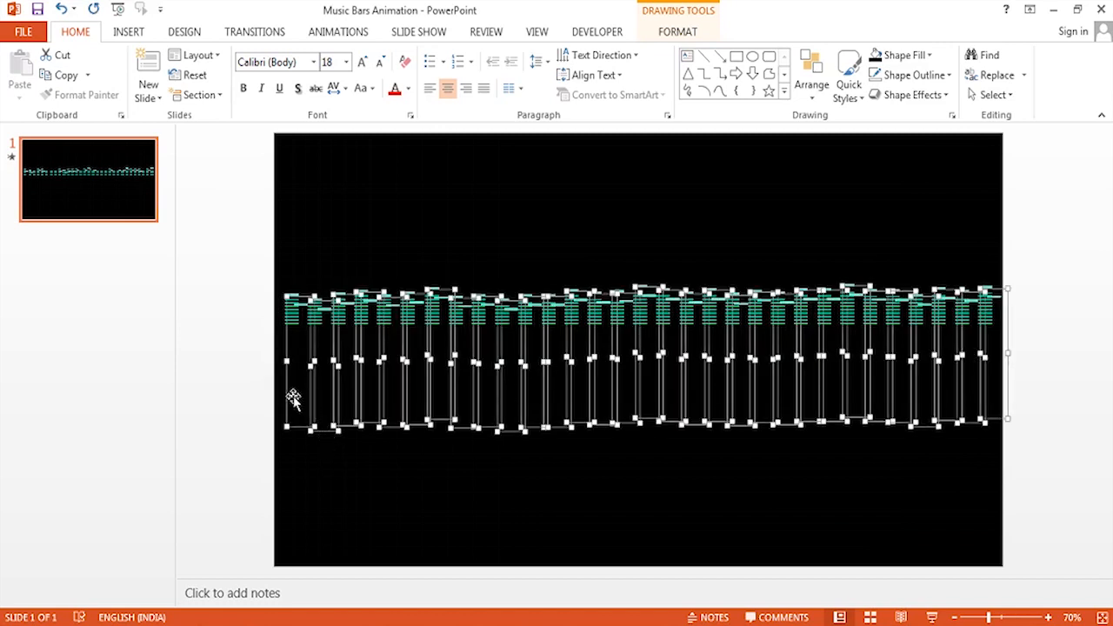
left_click_drag(336, 373, 326, 368)
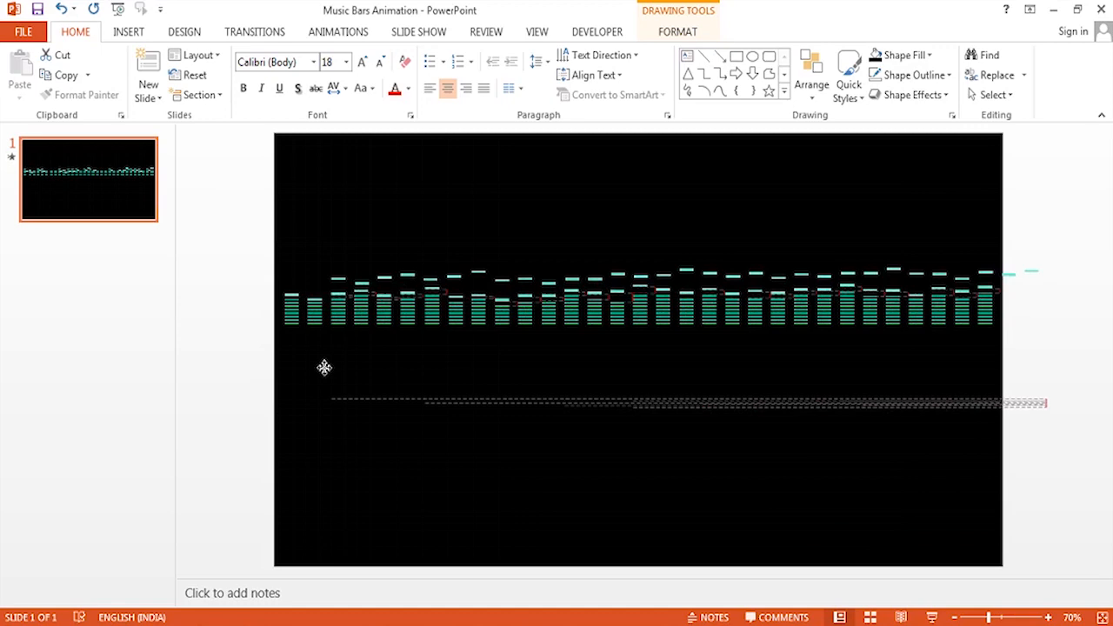
left_click_drag(323, 369, 322, 415)
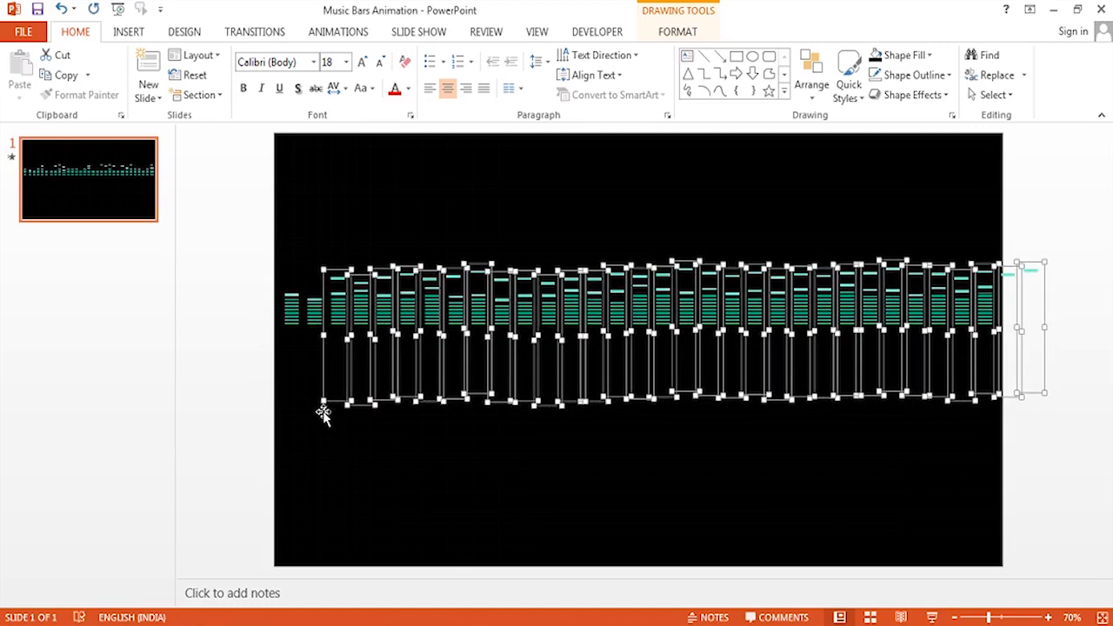
- Move the two duplicated caps overhanging the slide's right edge above the first two bars at the row's left end
left_click(963, 220)
left_click_drag(997, 248, 1061, 472)
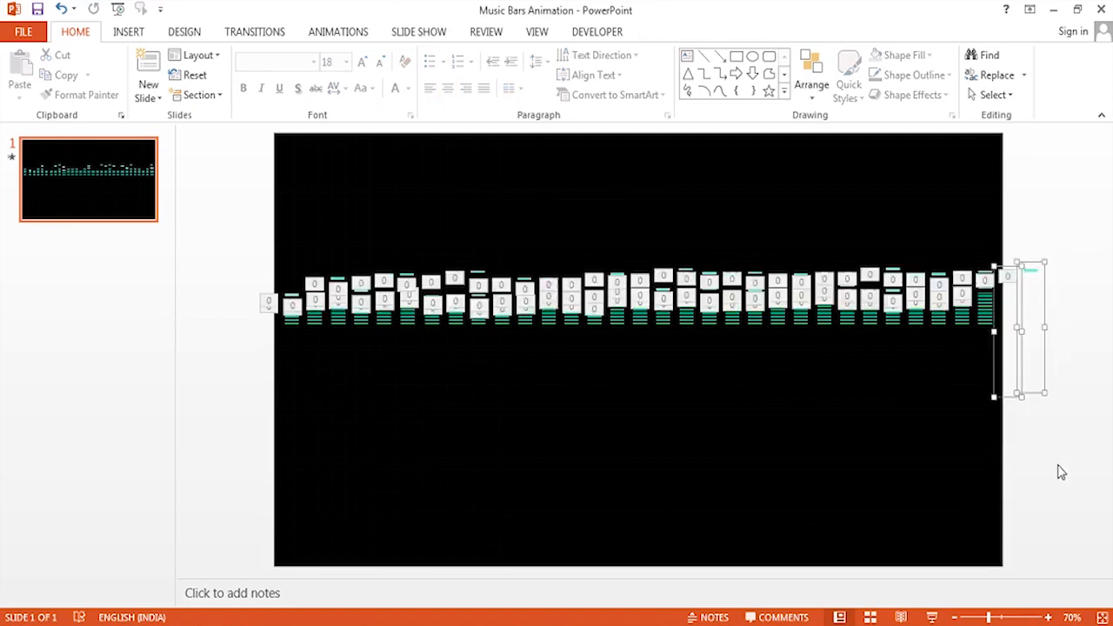
left_click_drag(1043, 299, 330, 304)
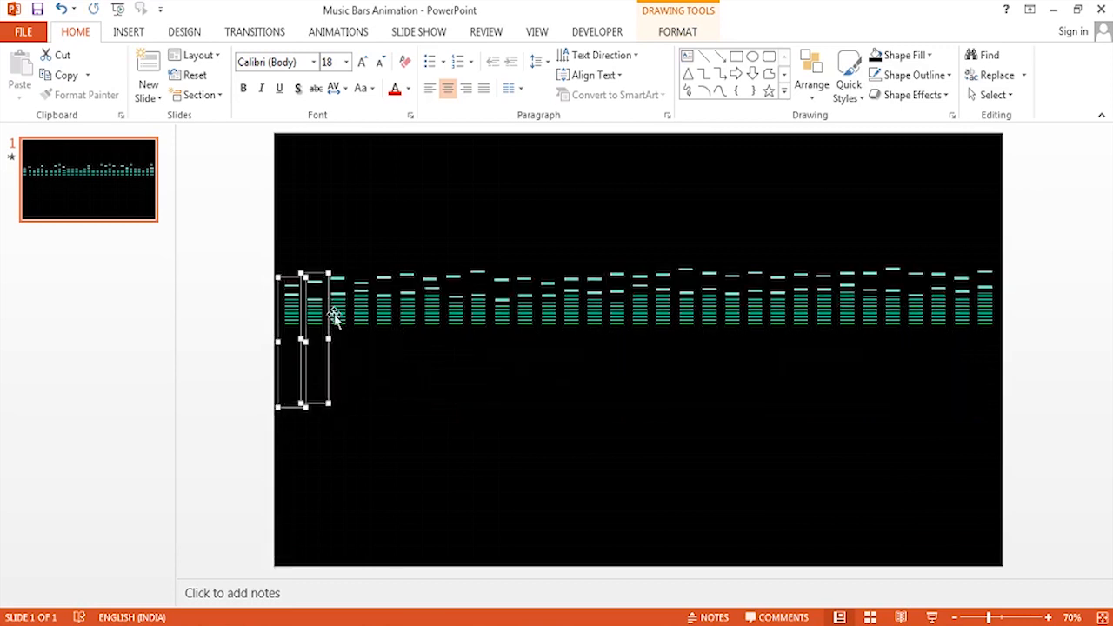
- Bring the black covering rectangle to the front and play the slide show to preview the bars' animation
left_click(447, 424)
right_click(381, 457)
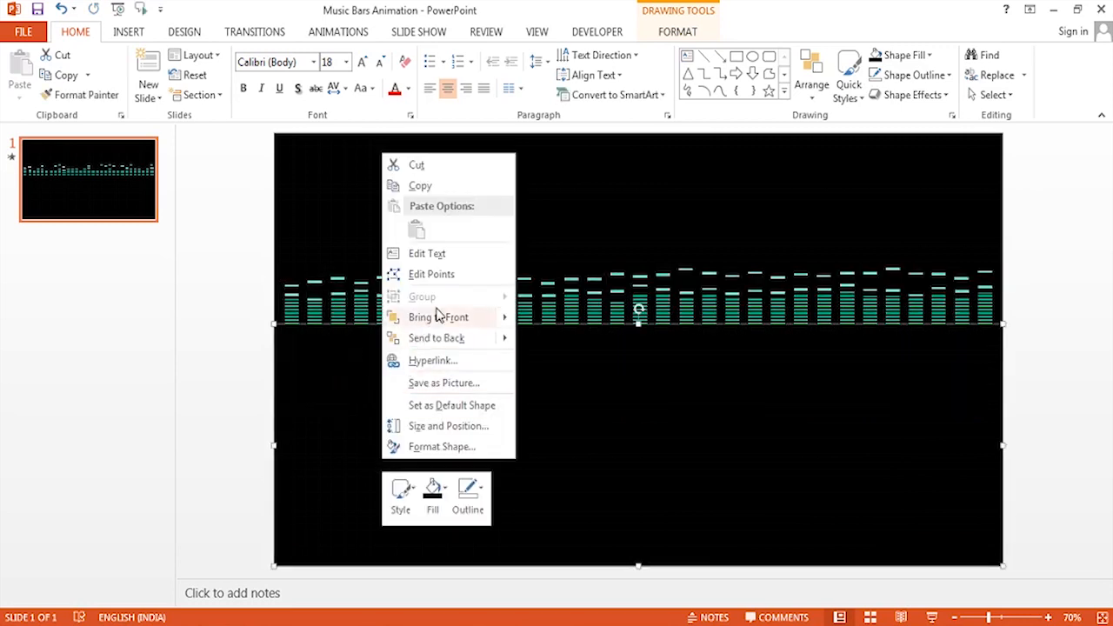
mouse_move(463, 320)
left_click(544, 320)
left_click(606, 199)
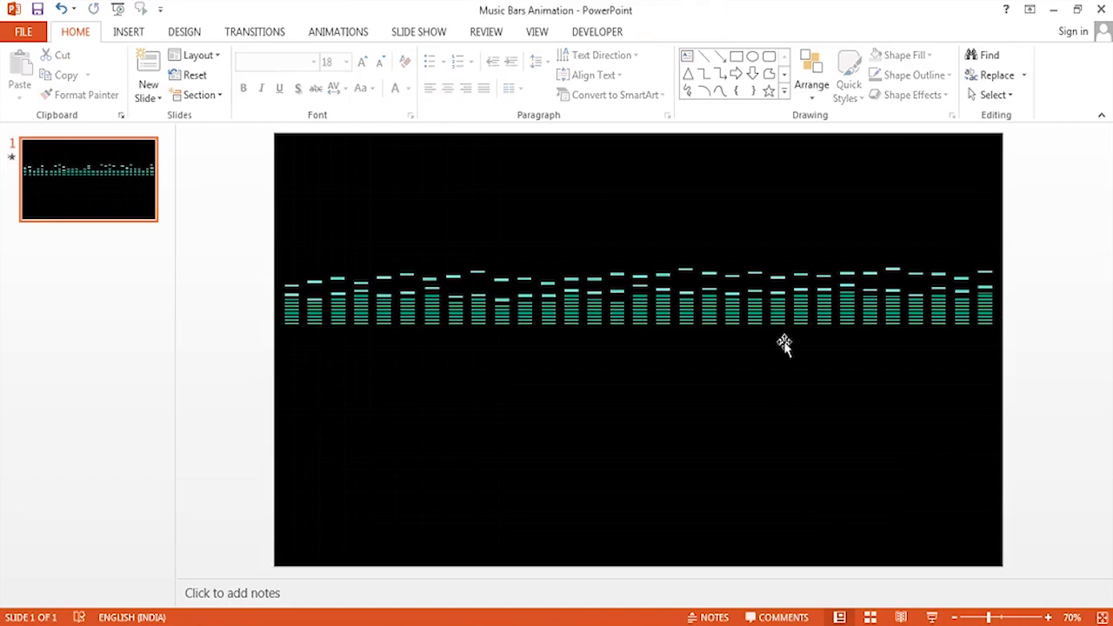
left_click(932, 618)
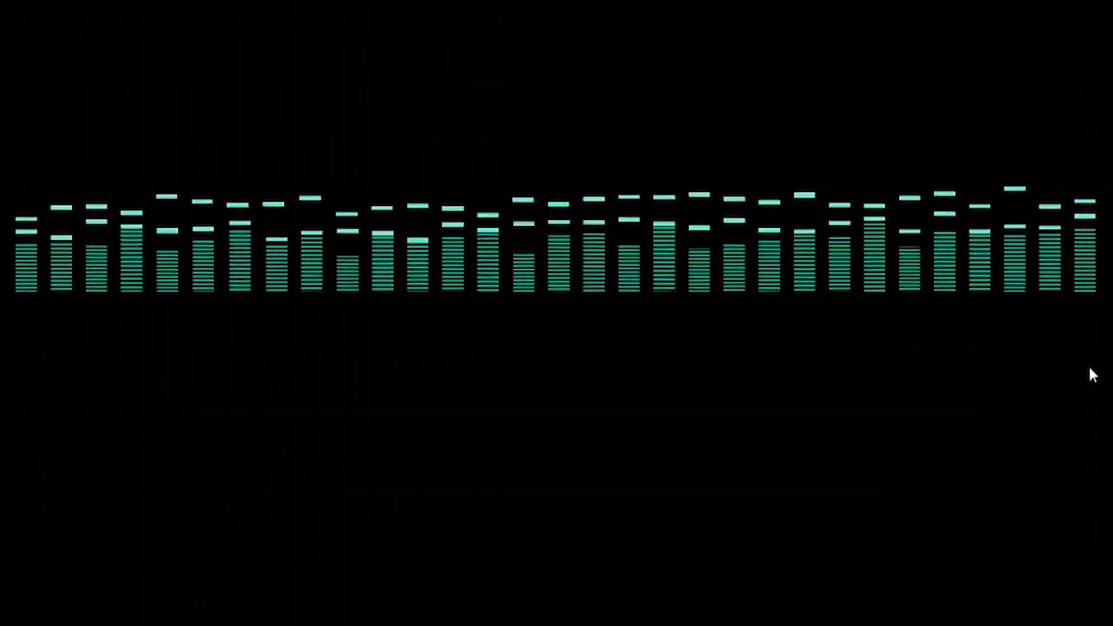